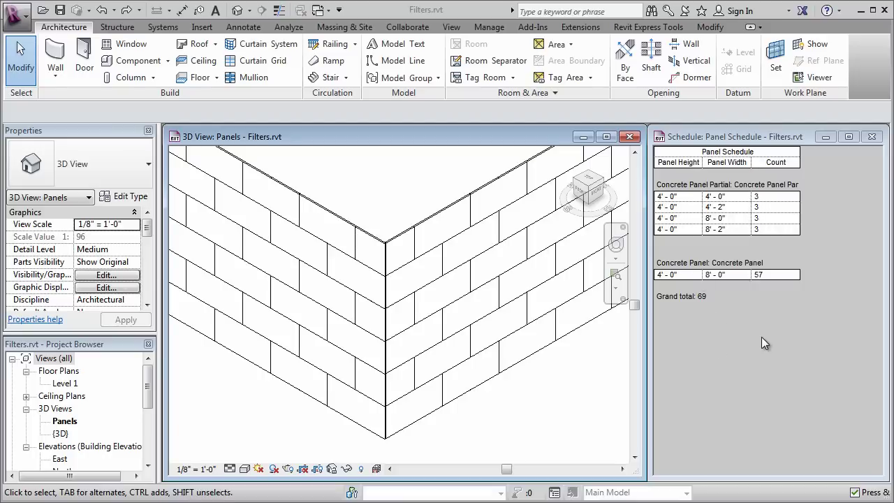
Step: Create a new rule-based view filter named '48 Panels' from View > Filters
left_click(451, 26)
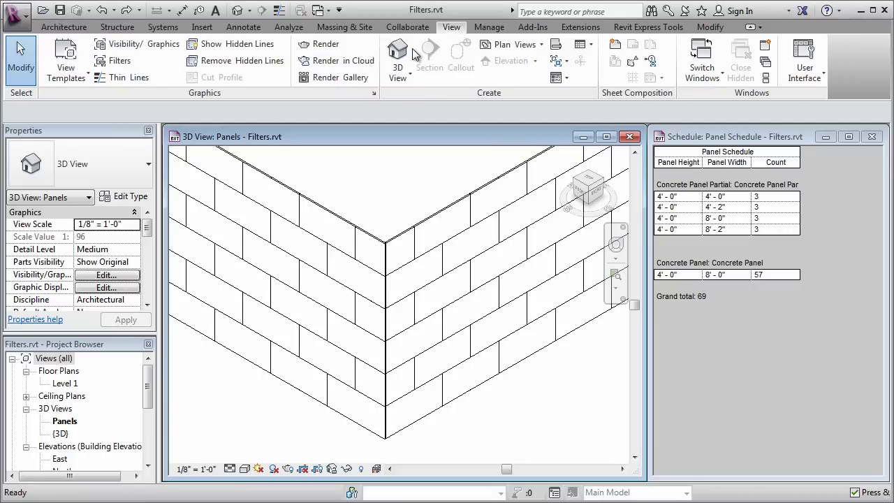
left_click(125, 64)
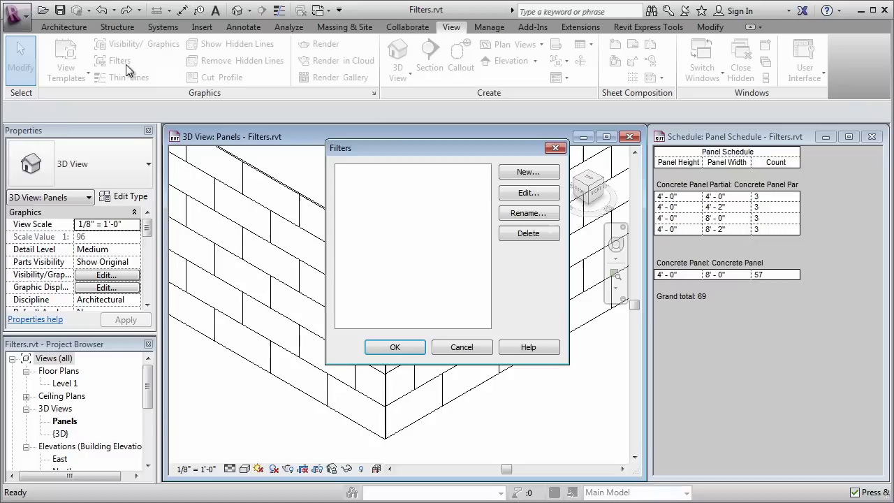
left_click(507, 176)
type("48 Panels")
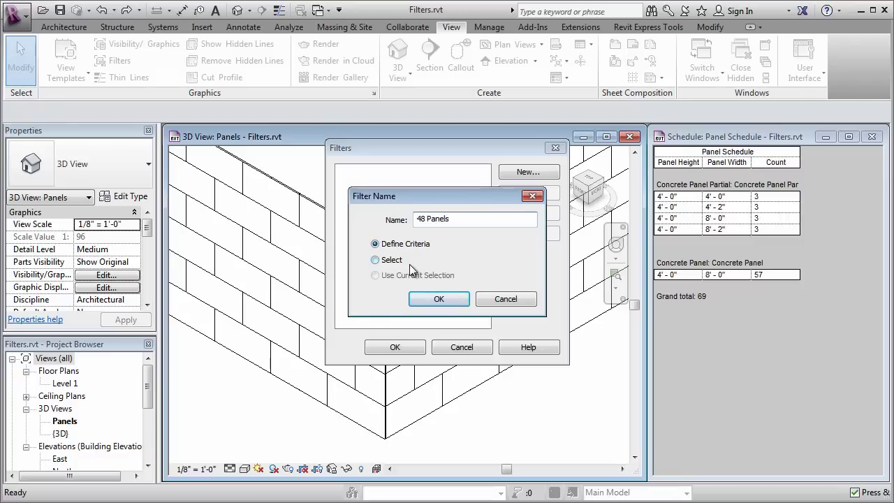
left_click(428, 298)
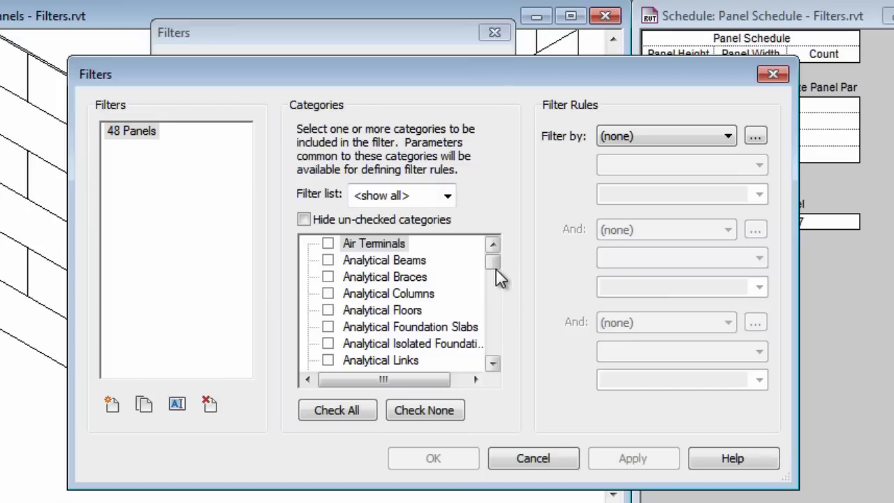
Step: Set the 48 Panels filter to Curtain Panels with the rule Panel Width equals 4' 0"
left_click_drag(493, 265, 494, 281)
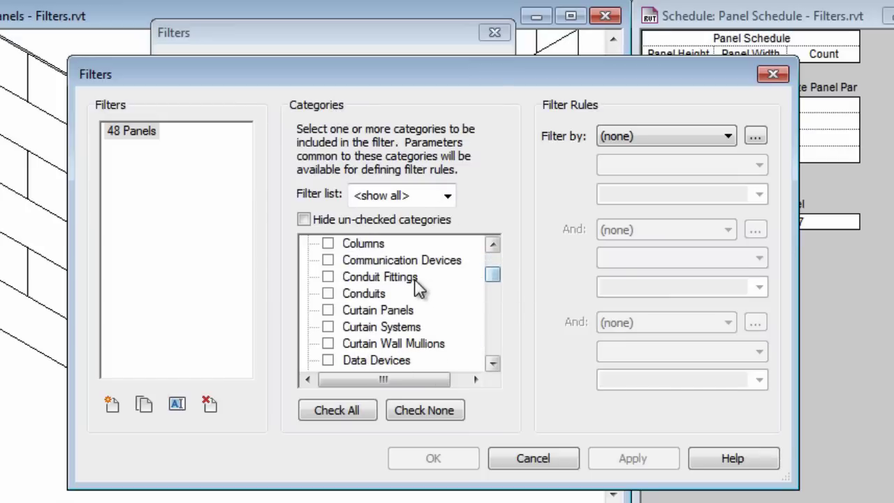
left_click(328, 310)
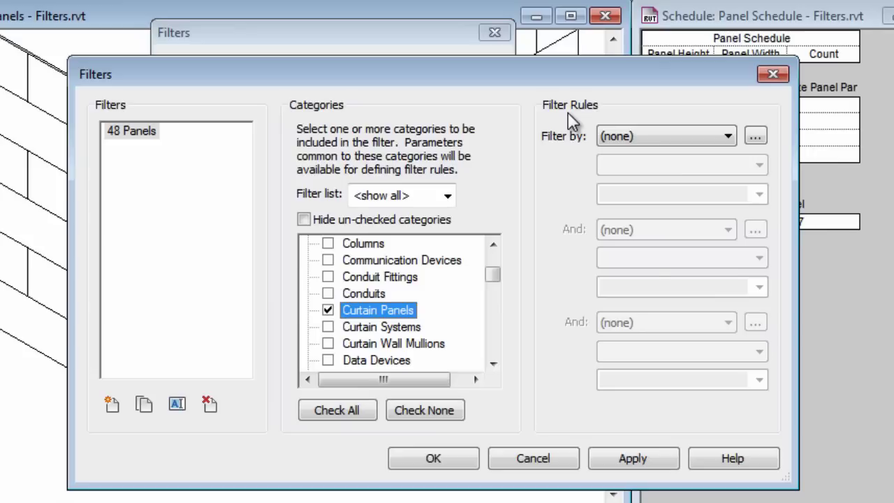
left_click(648, 137)
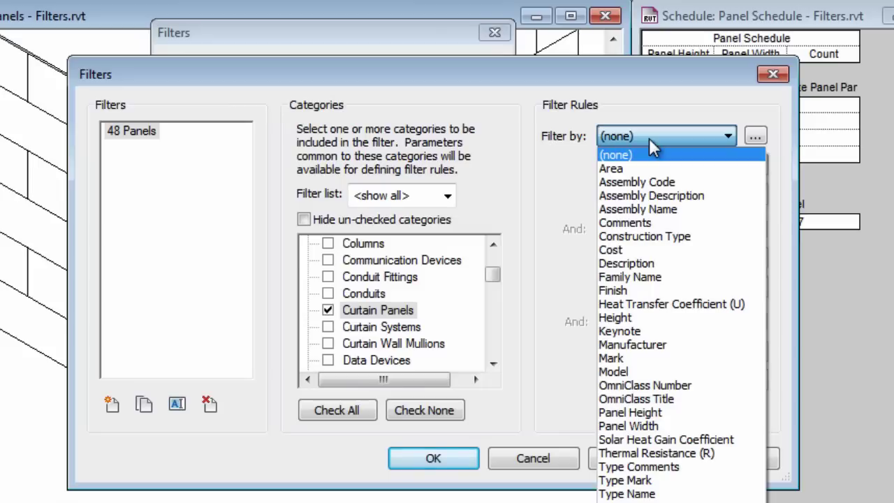
left_click(660, 424)
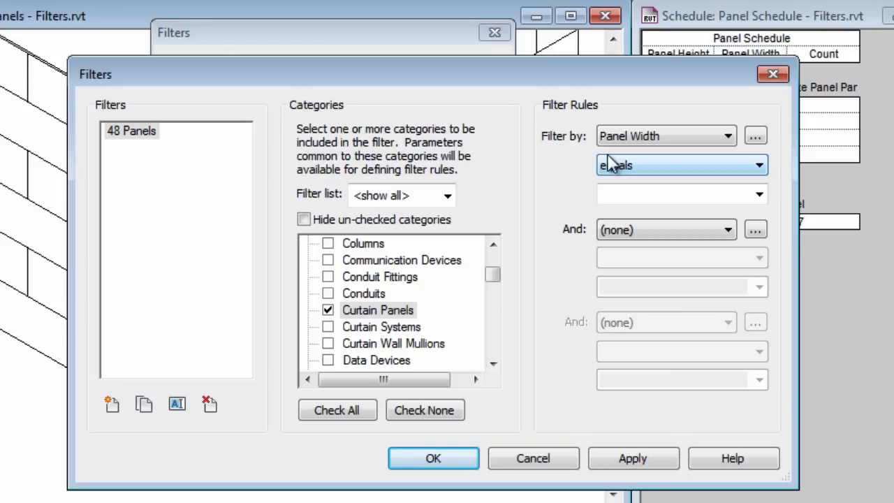
left_click(617, 202)
type("4")
left_click(631, 458)
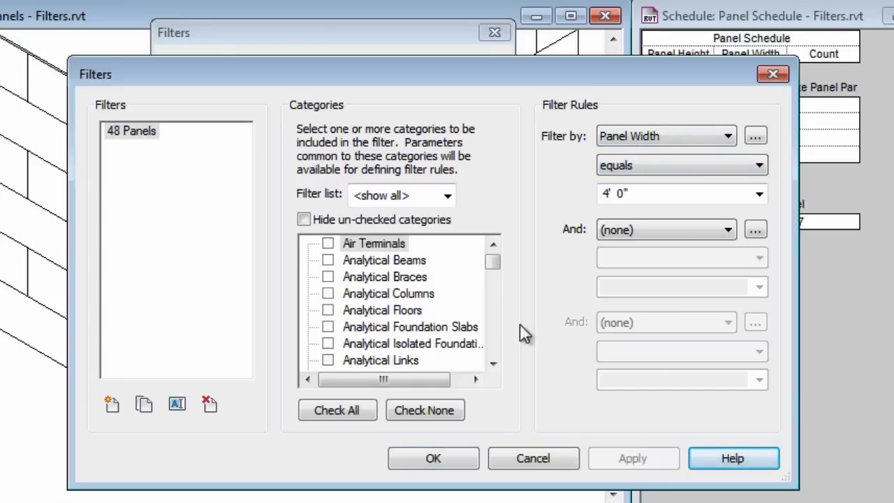
Step: Duplicate the filter as '50 Panels' and change its Panel Width value to 4' 2"
left_click(139, 410)
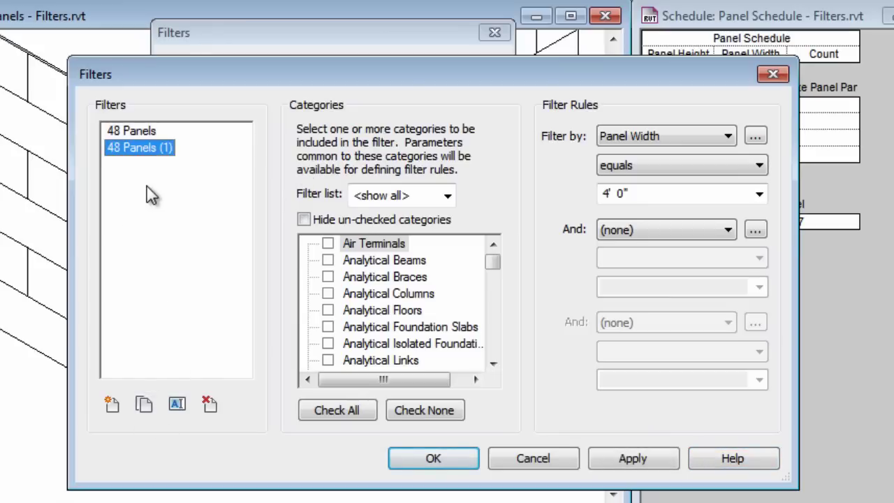
left_click(177, 403)
type("50 Panels")
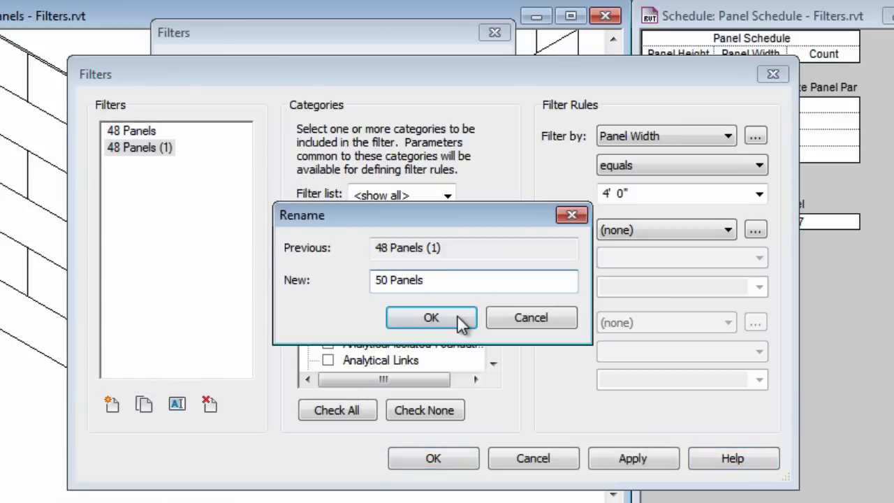
left_click(457, 315)
left_click(645, 194)
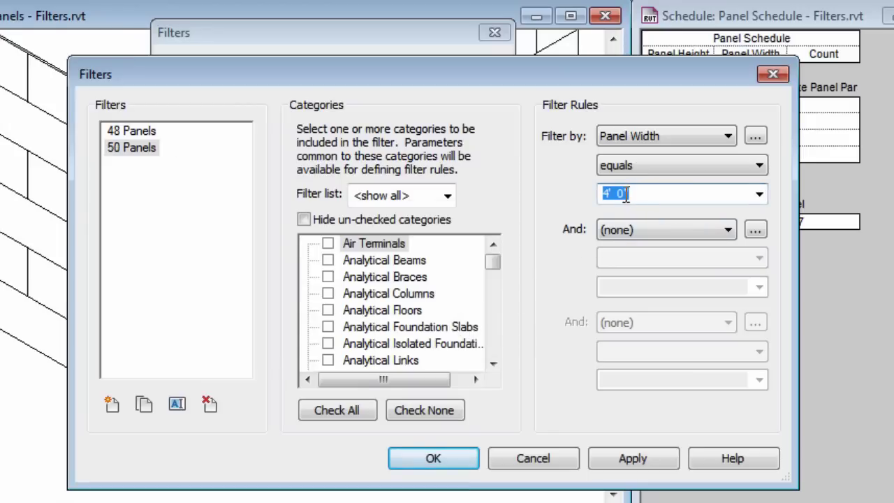
key("BackSpace")
type("2")
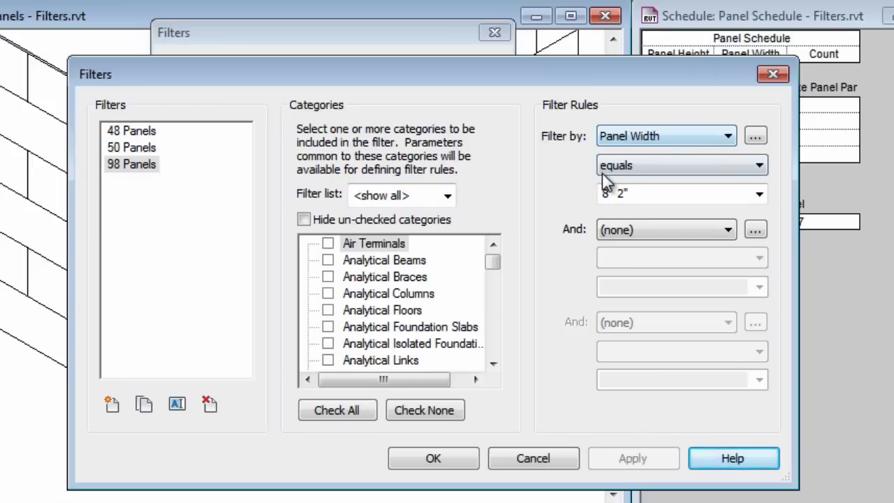
Step: Keep the equals operator on the 98 Panels rule and save the filter definitions
left_click(640, 170)
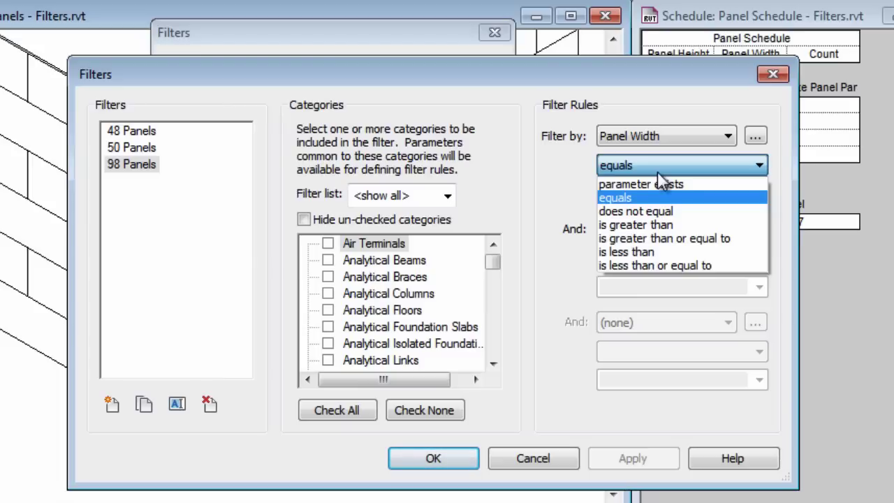
left_click(553, 169)
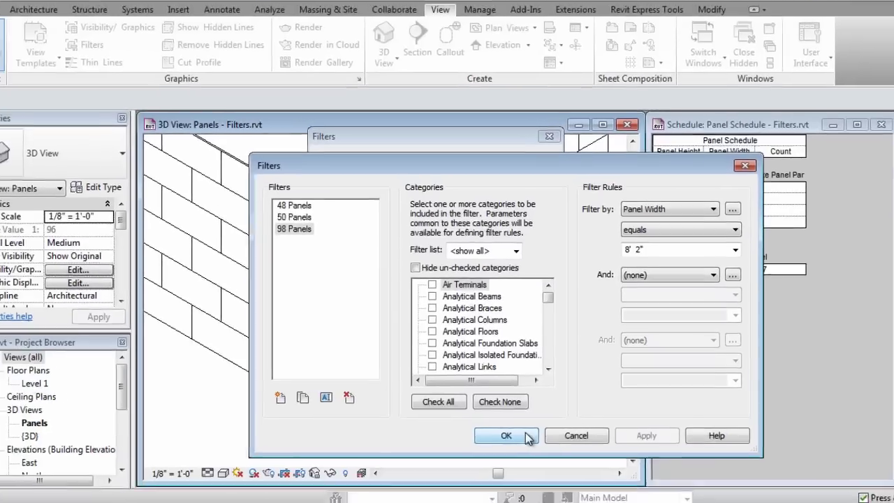
left_click(450, 459)
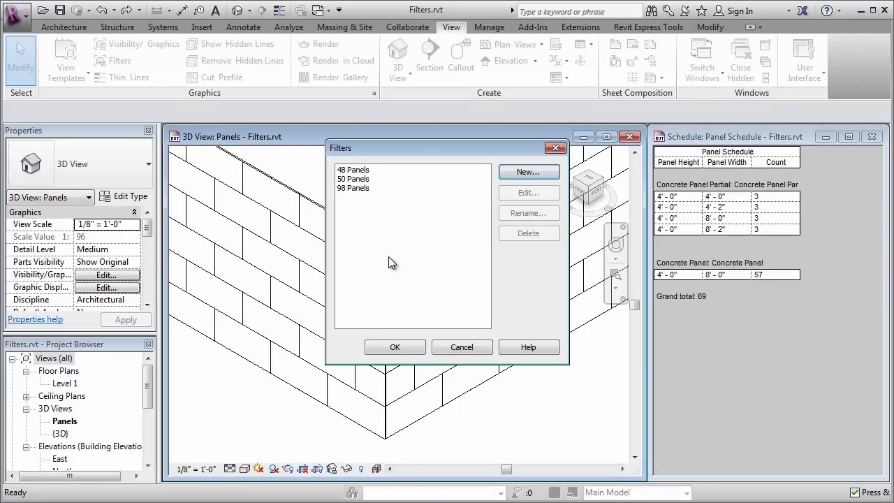
Step: Add the 48, 50 and 98 Panels filters to the Panels view's Visibility/Graphics filter overrides
left_click(411, 350)
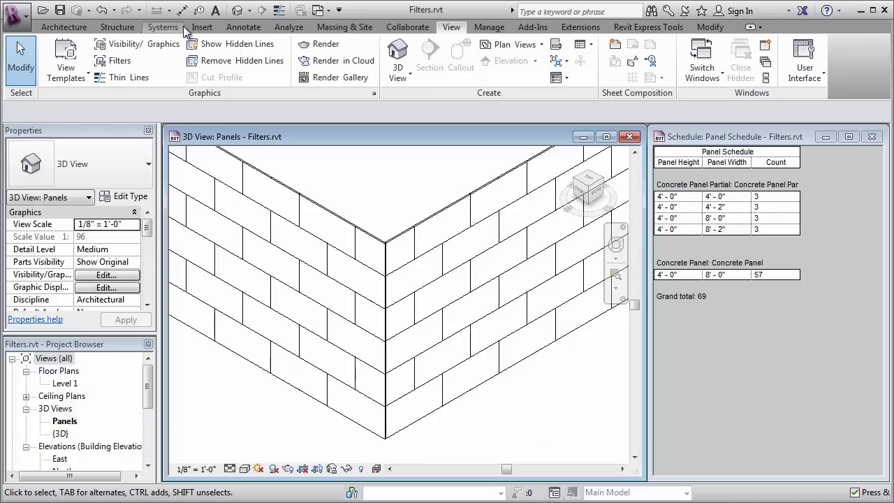
left_click(131, 47)
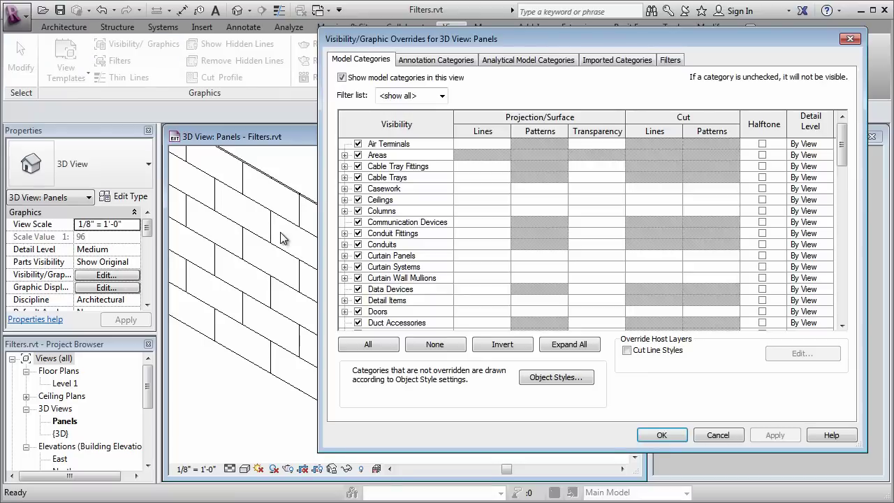
left_click(671, 62)
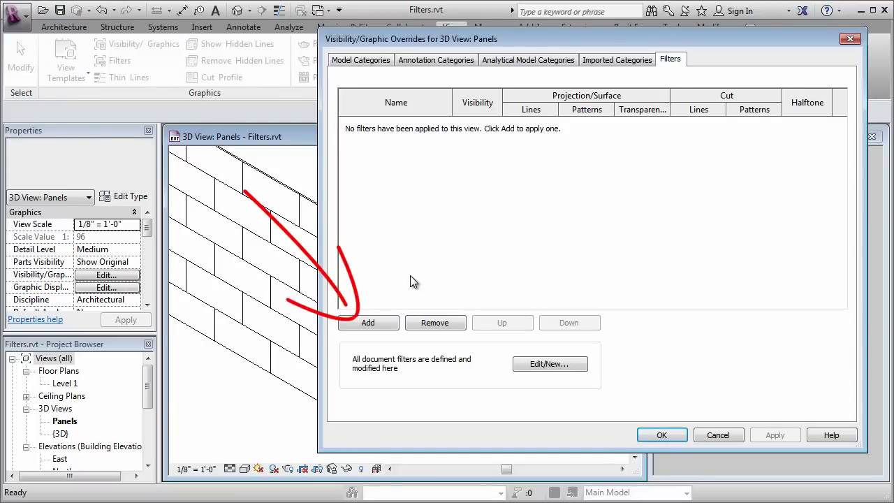
left_click(368, 322)
left_click_drag(426, 297, 422, 316)
left_click(450, 474)
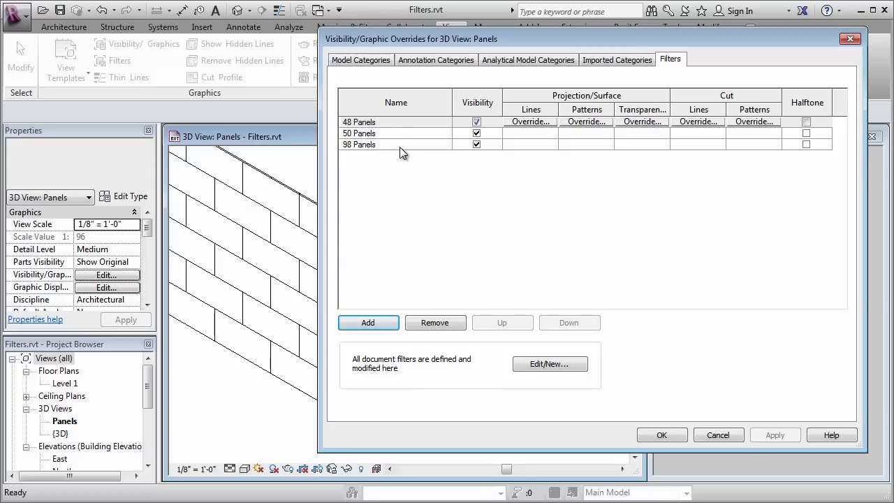
Step: Give the 48 Panels filter a solid-fill orange surface pattern override
left_click(390, 124)
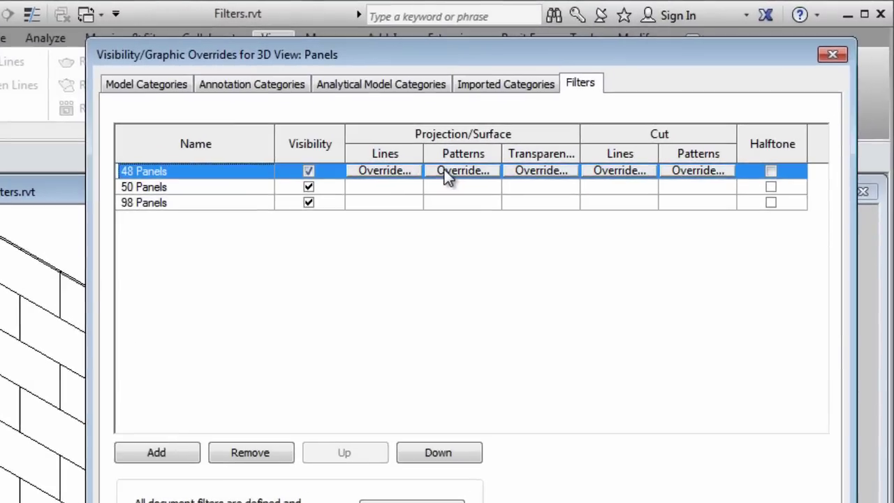
left_click(586, 121)
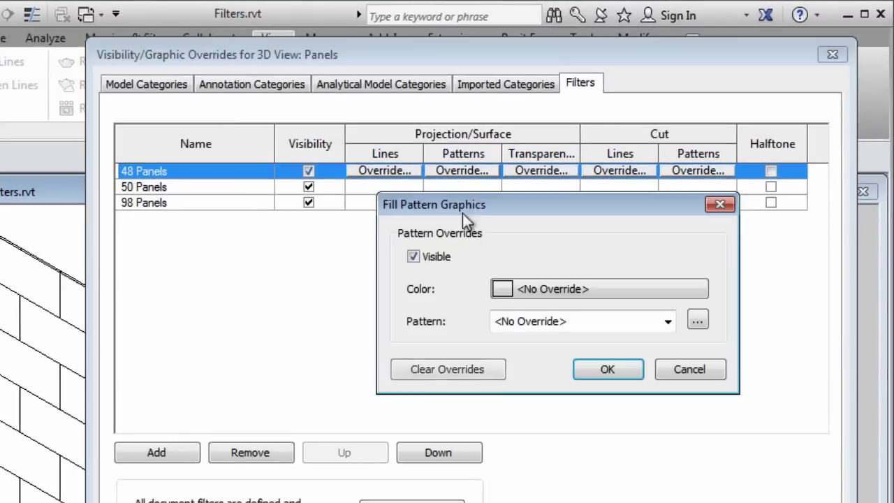
left_click(542, 292)
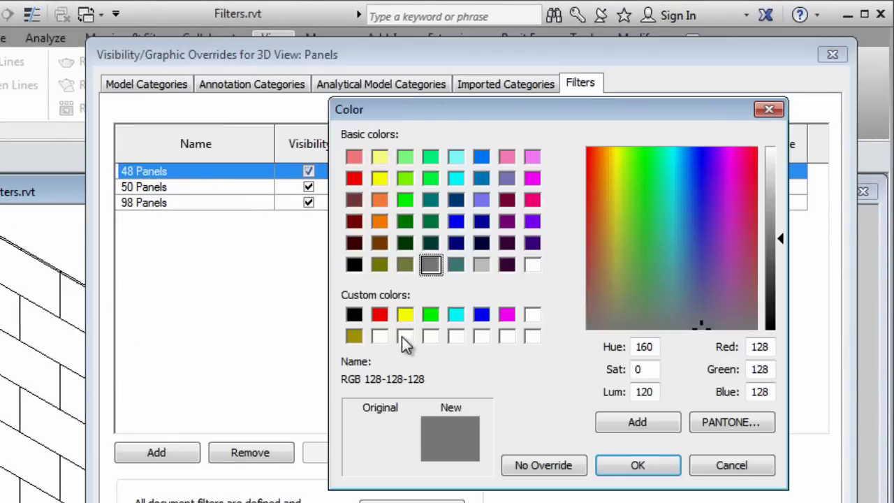
left_click(379, 199)
left_click(637, 465)
left_click(667, 321)
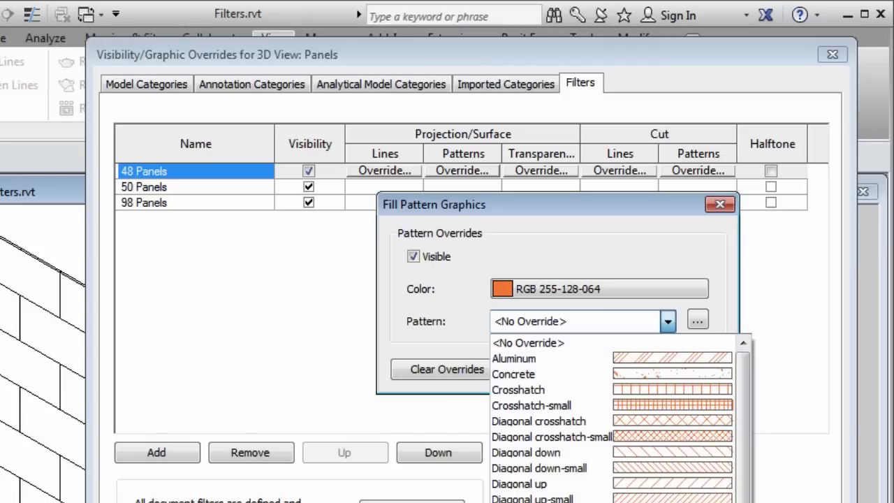
left_click(551, 502)
left_click(584, 368)
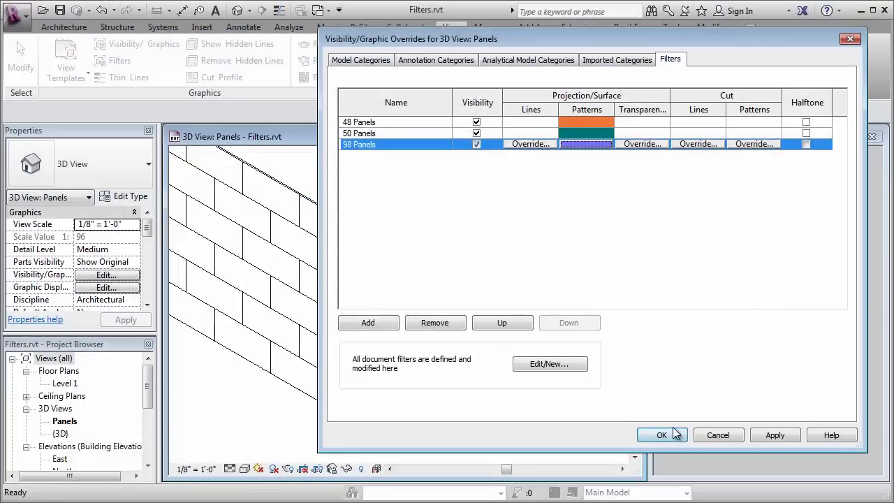
left_click(661, 434)
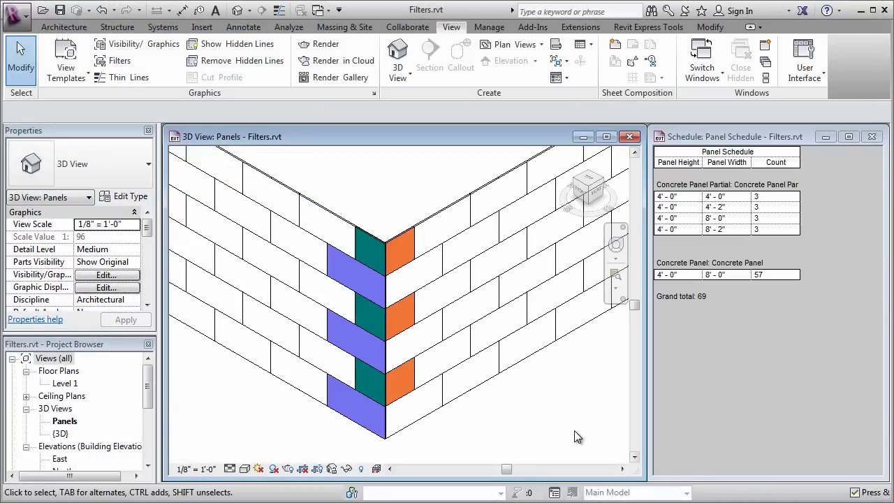